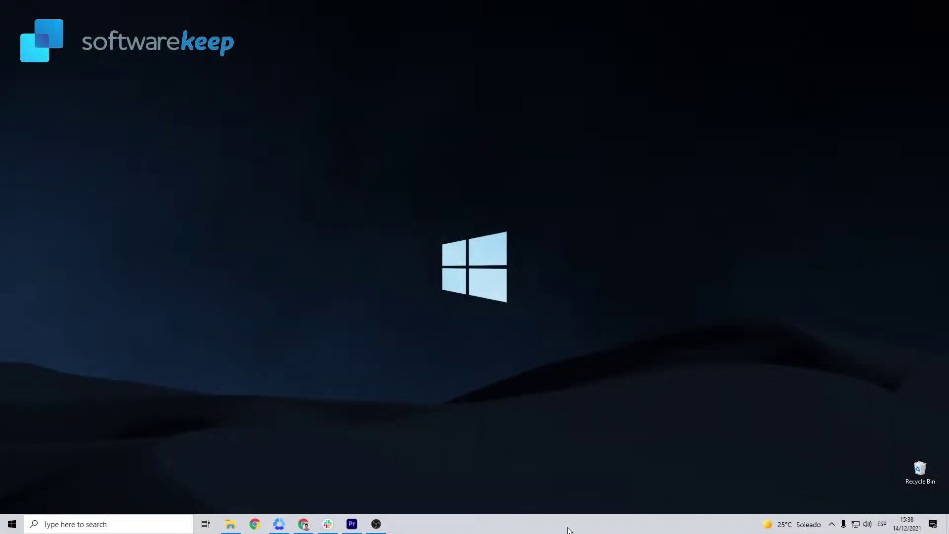
# Step: Open Task Manager from the taskbar menu and maximize its window
pyautogui.rightClick(568, 530)
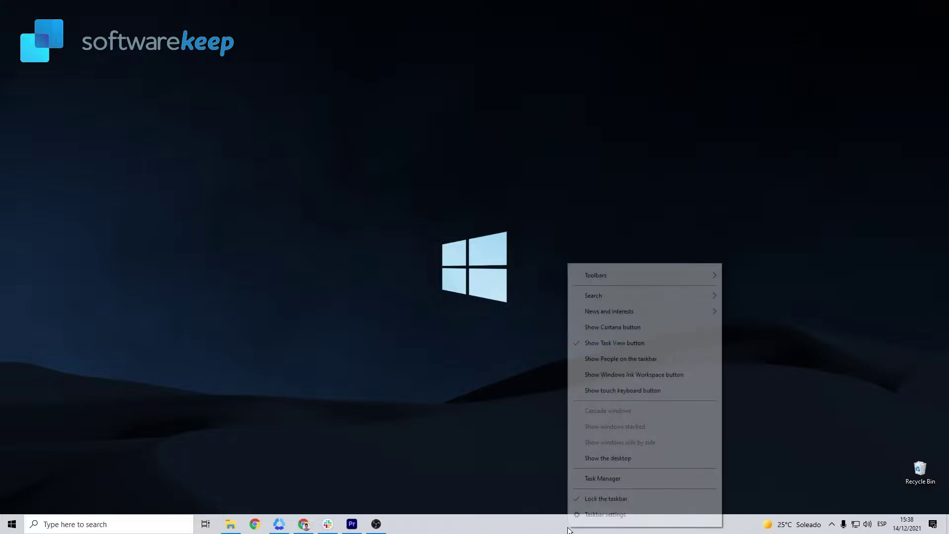
pyautogui.click(649, 479)
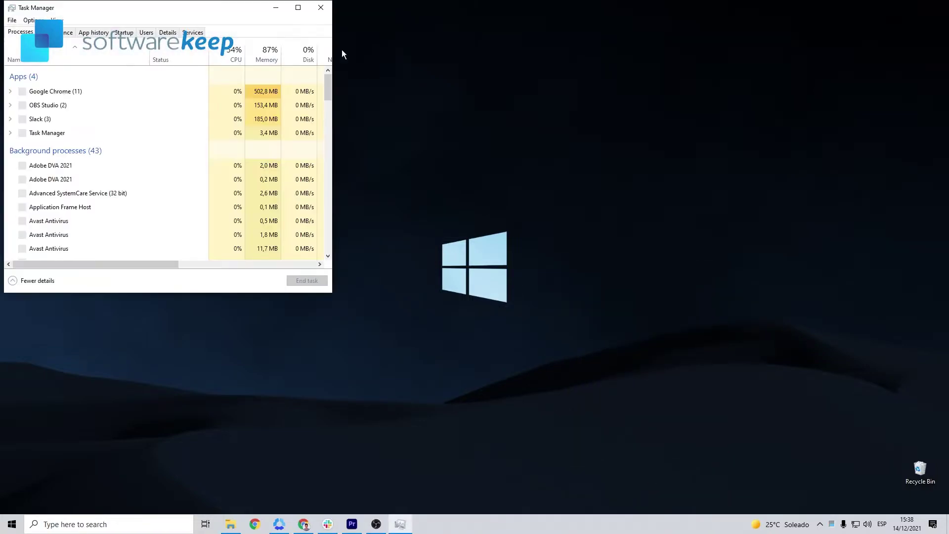
pyautogui.moveTo(210, 7); pyautogui.dragTo(511, 90)
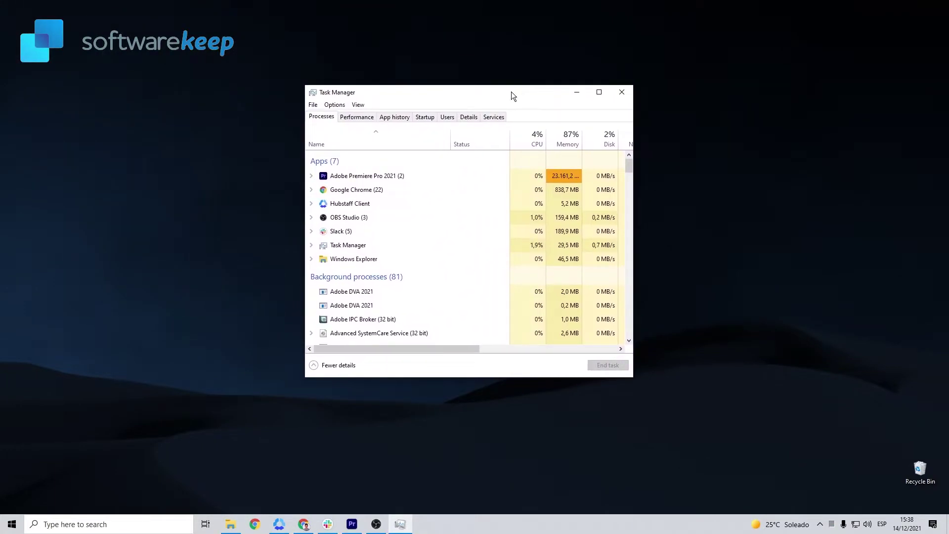
pyautogui.click(596, 90)
# Step: Expand the Spotify (6) process group and end the task
pyautogui.scroll(-3, 132, 224)
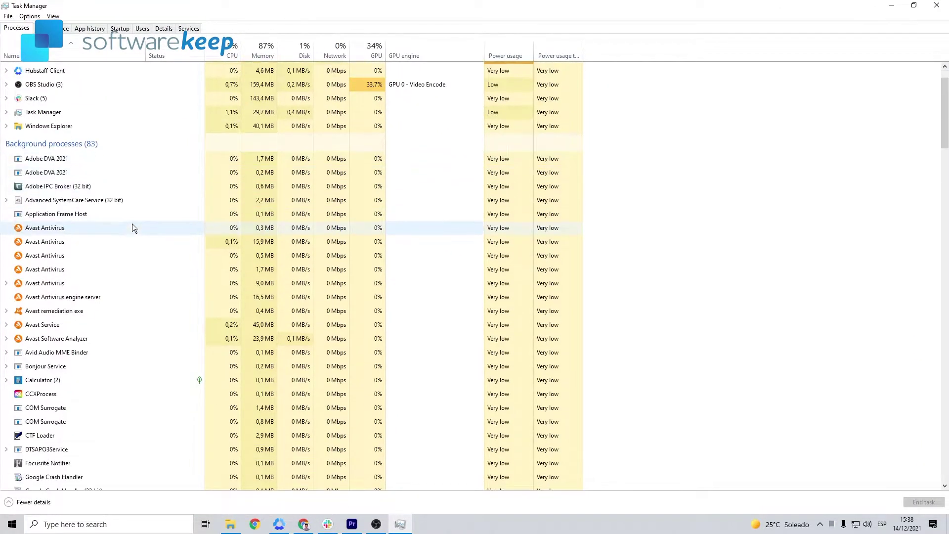
pyautogui.scroll(-10, 165, 283)
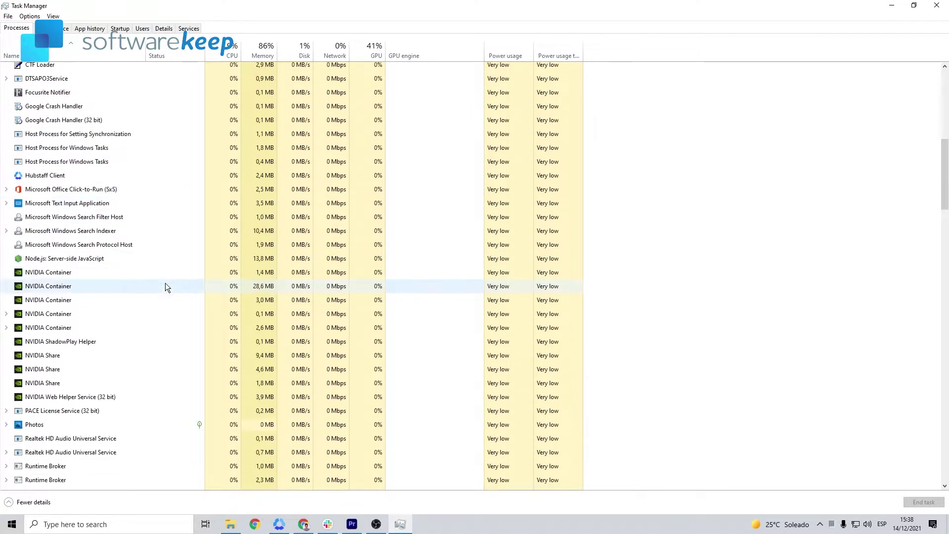
pyautogui.scroll(-5, 165, 283)
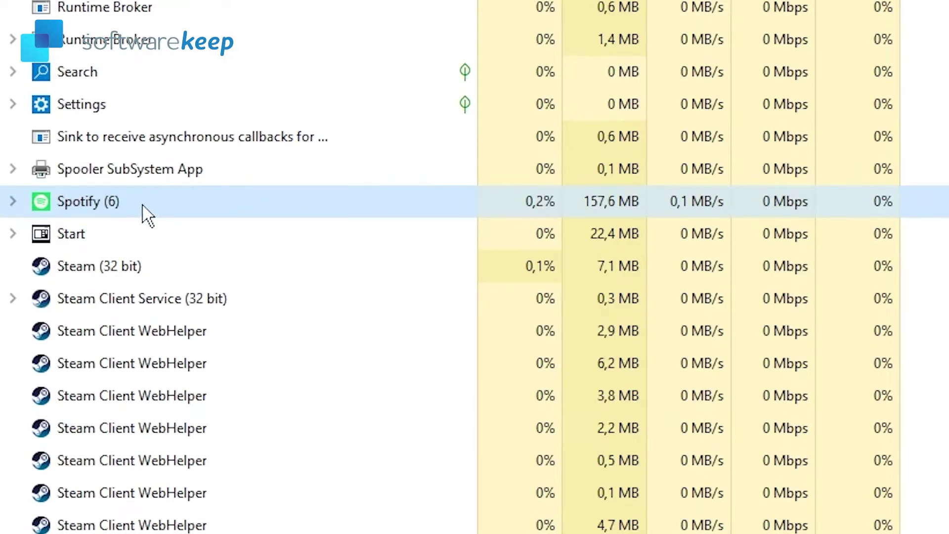
pyautogui.click(14, 201)
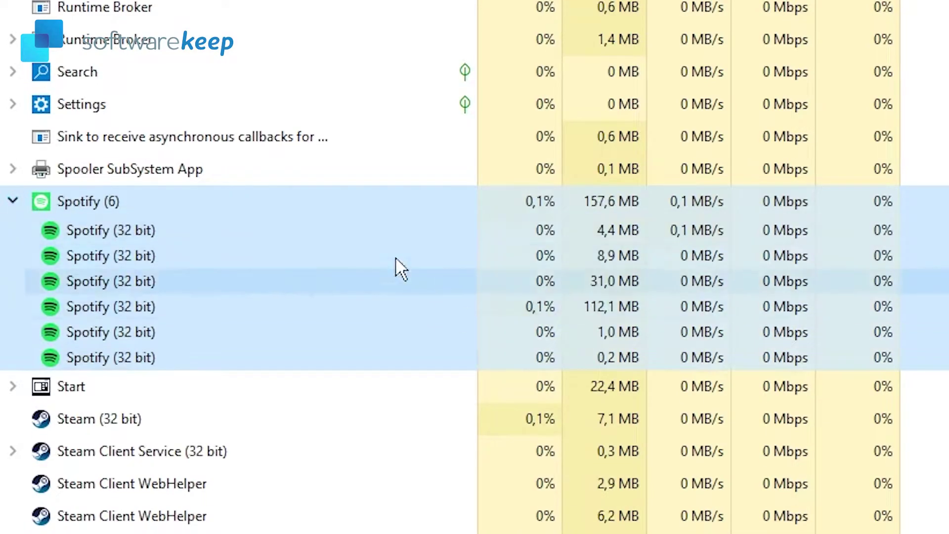
pyautogui.rightClick(145, 198)
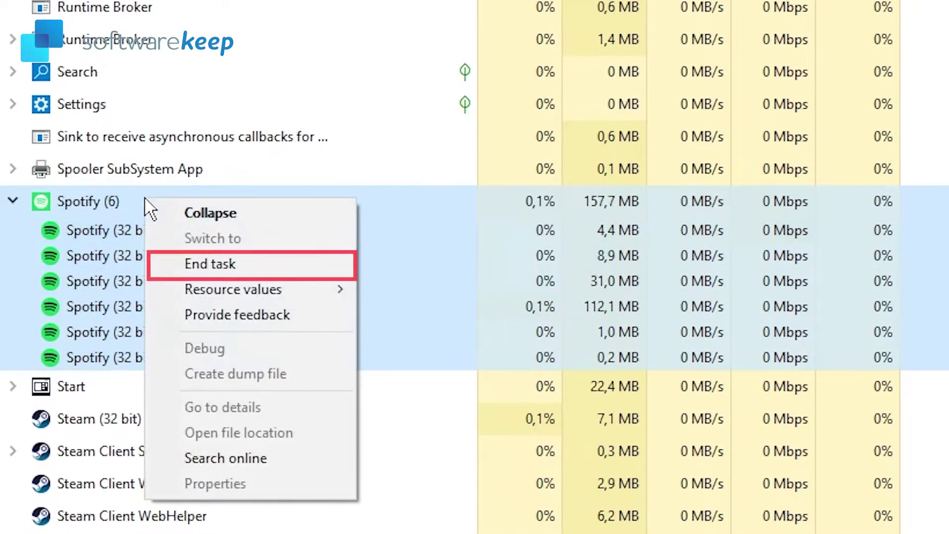
pyautogui.click(254, 265)
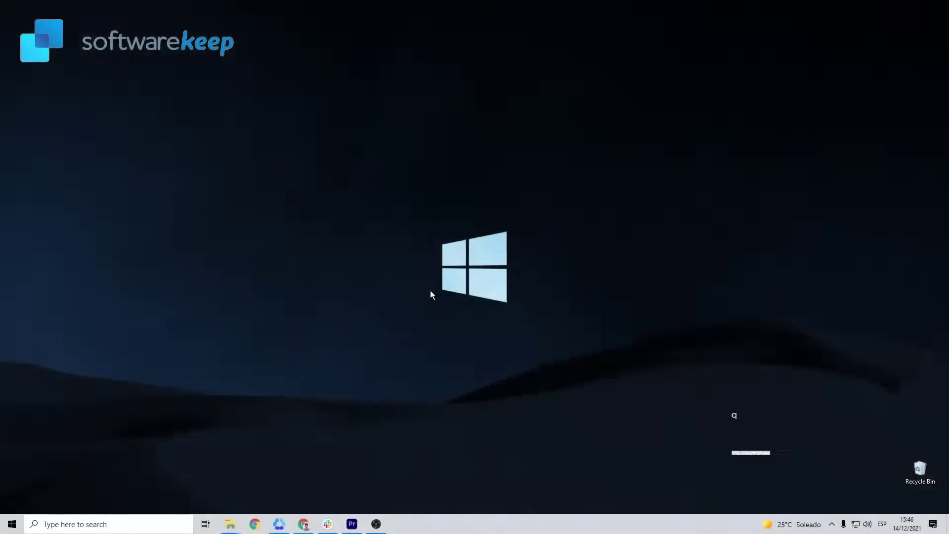
# Step: Open the AppData Roaming folder with the %appdata% Run command
pyautogui.press('super+r')
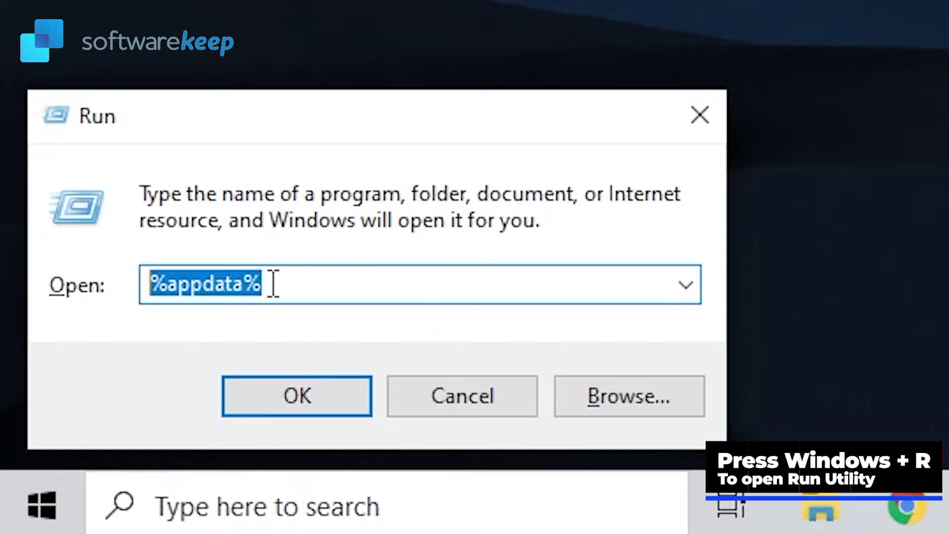
pyautogui.click(273, 282)
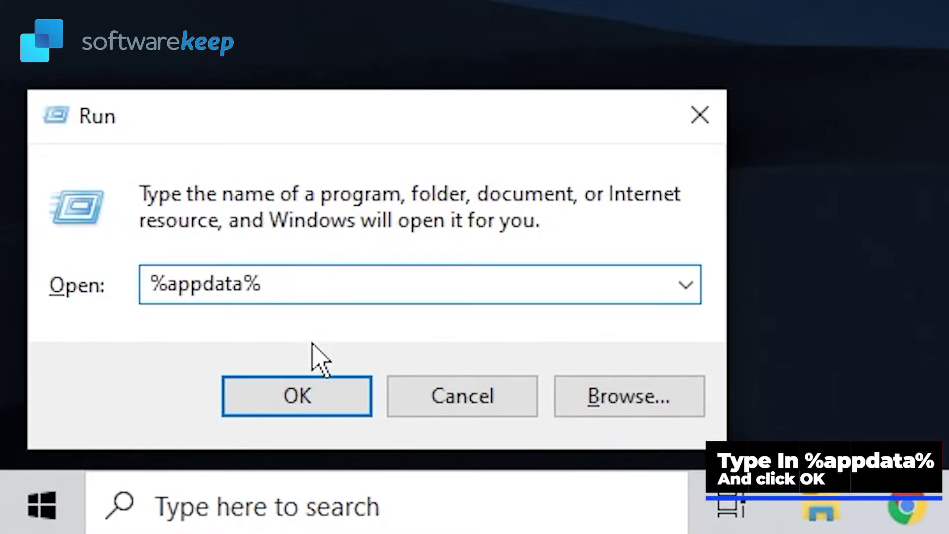
pyautogui.click(307, 394)
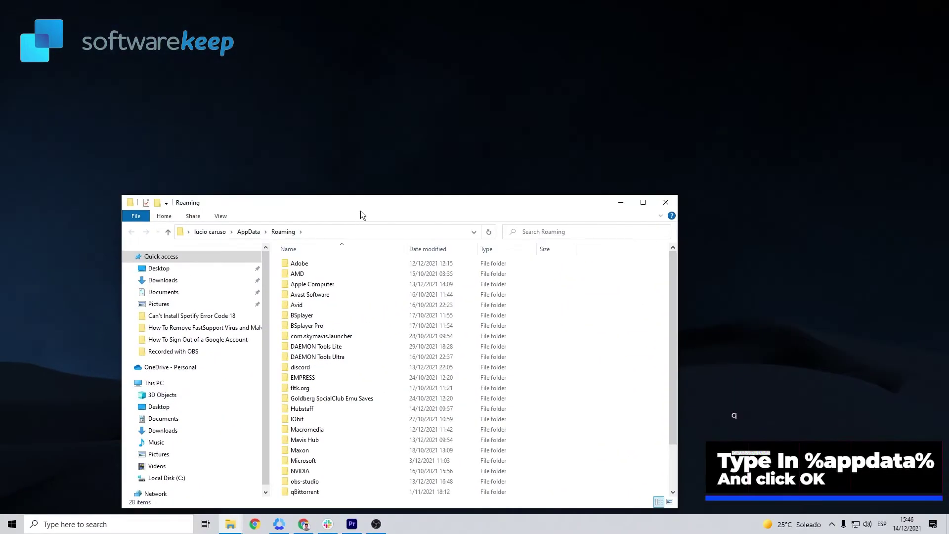
pyautogui.moveTo(444, 201); pyautogui.dragTo(491, 139)
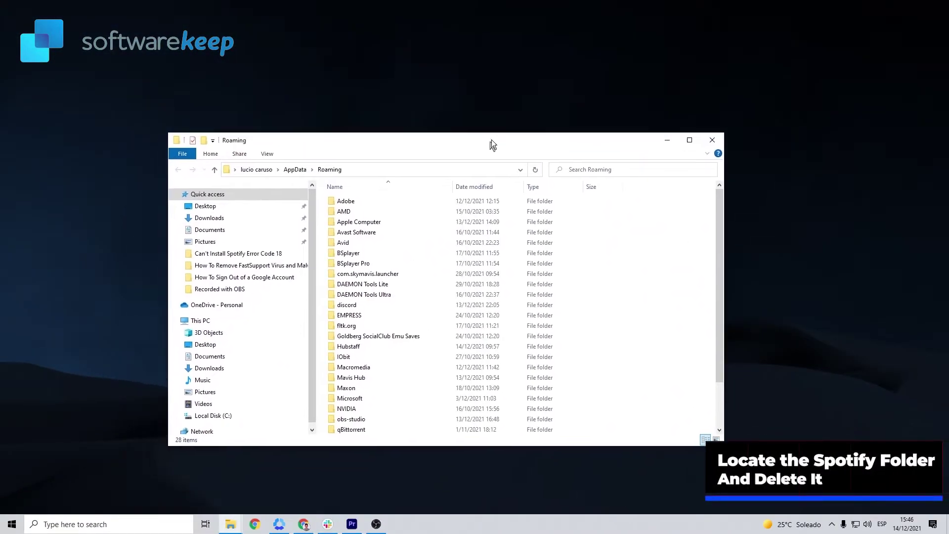
# Step: Delete the Spotify folder from the Roaming folder
pyautogui.scroll(-2, 426, 337)
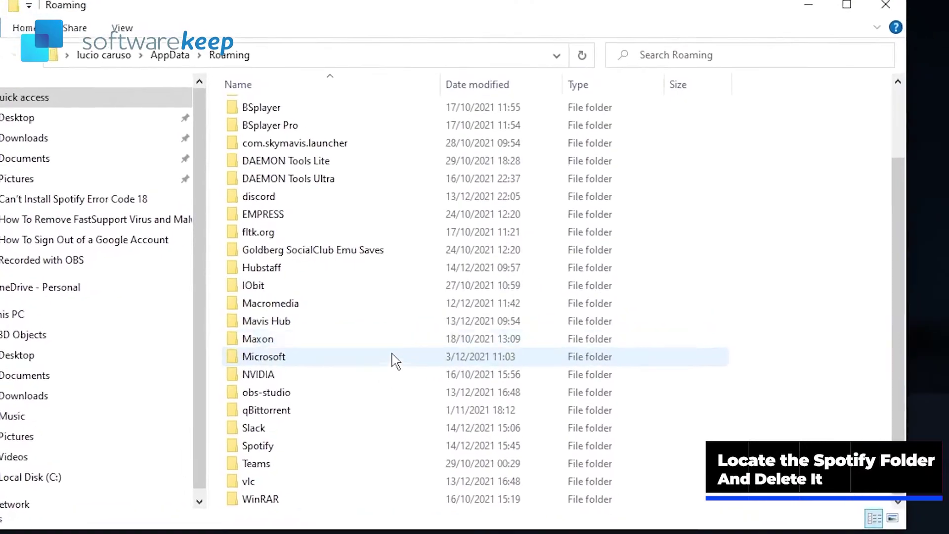
pyautogui.click(374, 423)
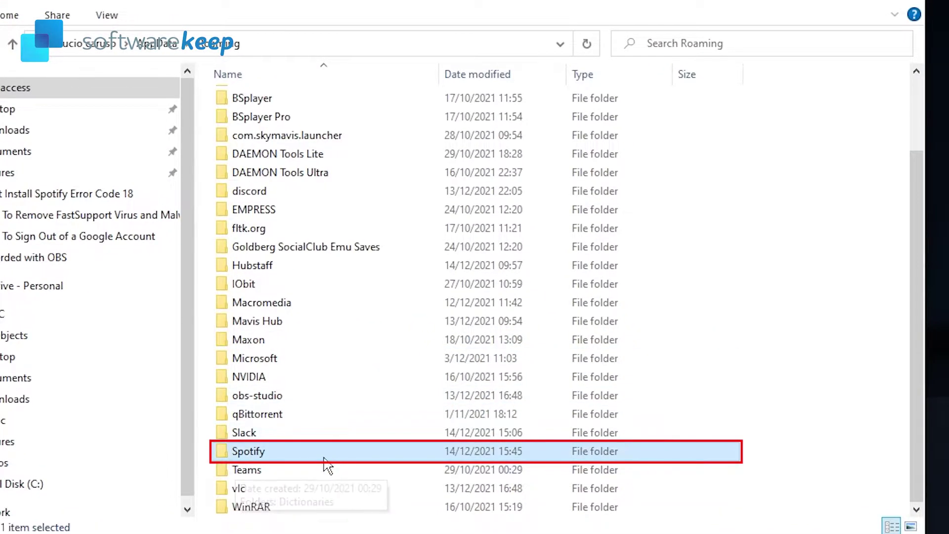
pyautogui.rightClick(324, 455)
pyautogui.click(419, 401)
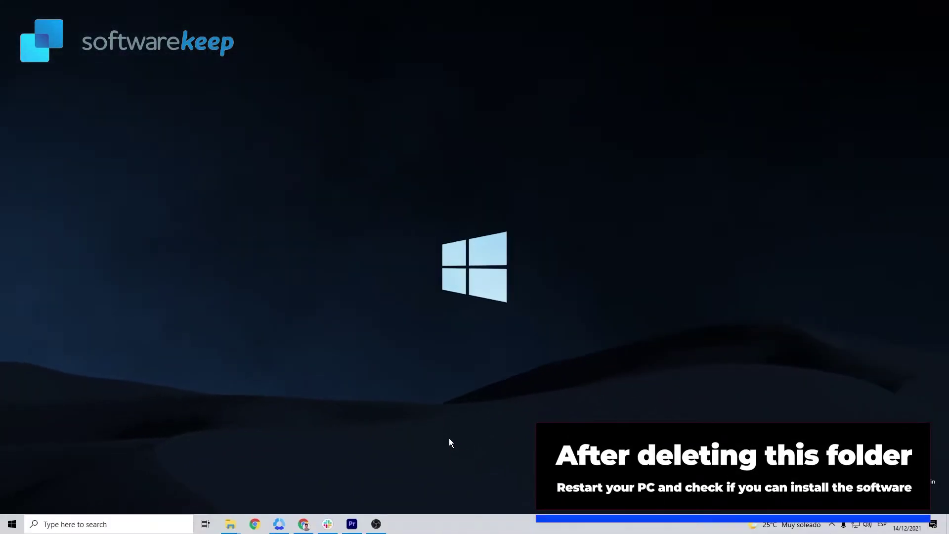
# Step: Run %localappdata% and scroll through the Local folder, which has no Spotify folder
pyautogui.click(3, 529)
pyautogui.click(3, 529)
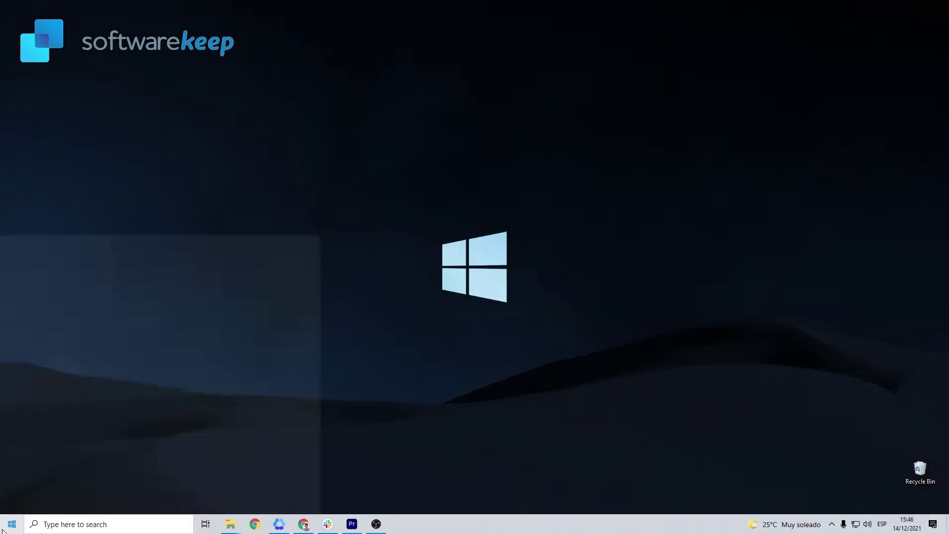
pyautogui.press('super+r')
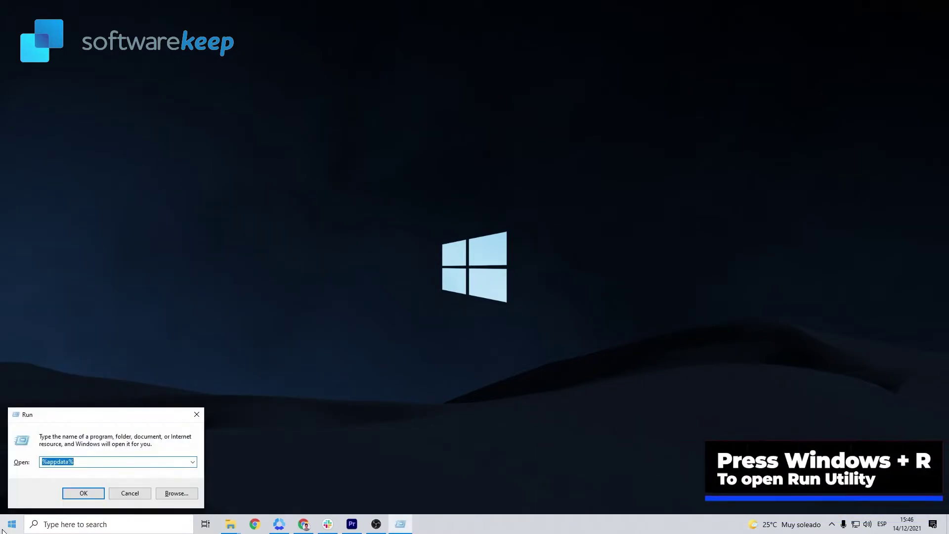
pyautogui.click(46, 461)
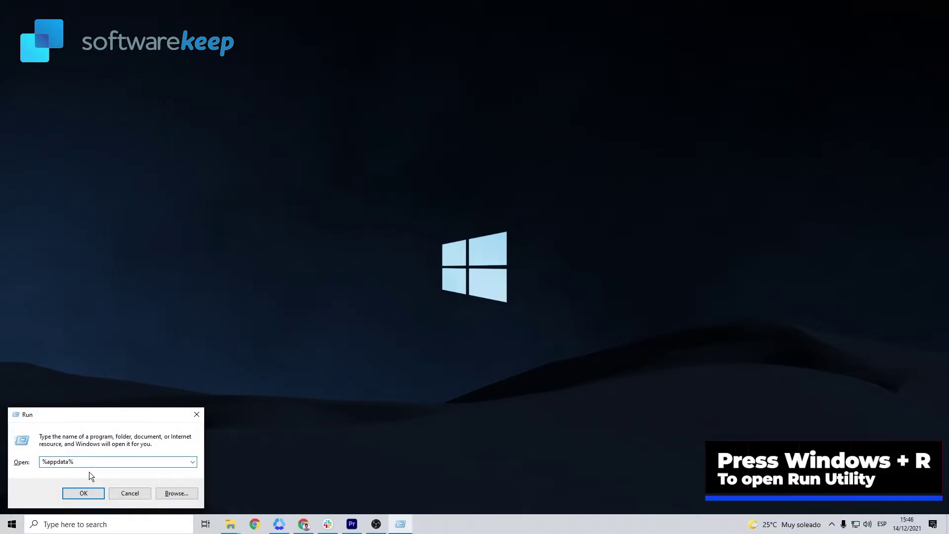
pyautogui.write('local')
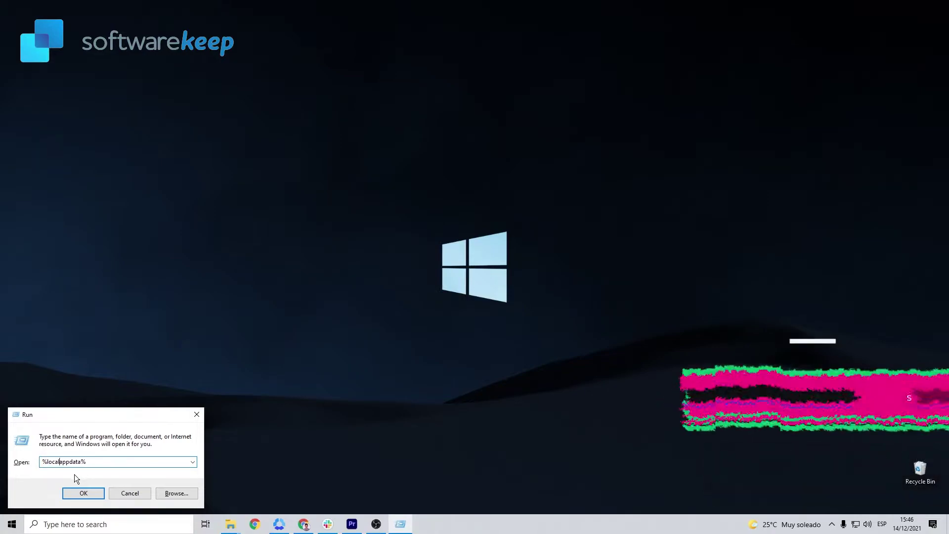
pyautogui.click(84, 493)
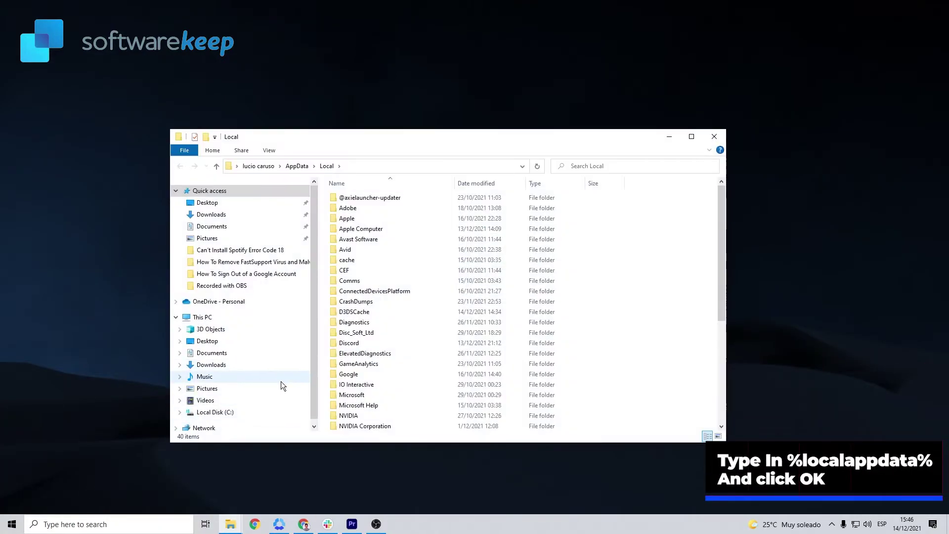
pyautogui.scroll(-6, 638, 321)
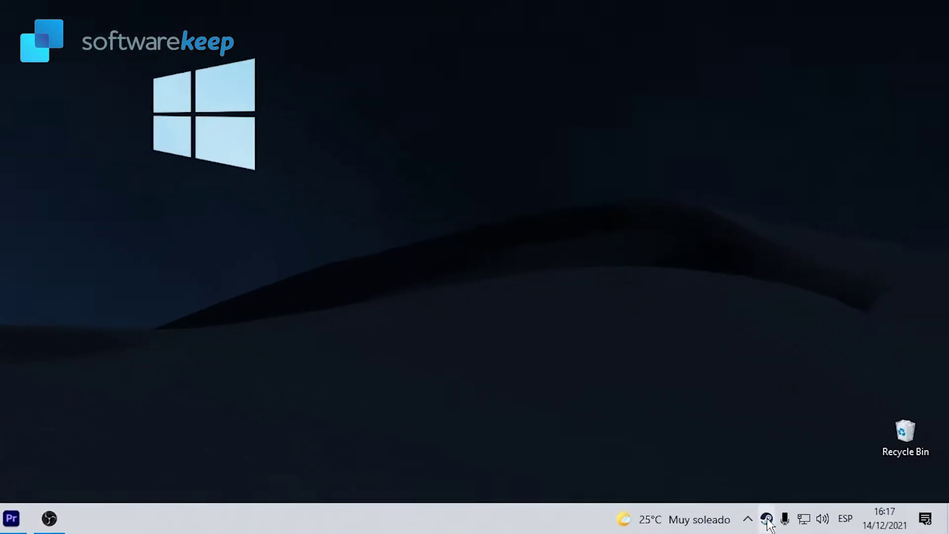
# Step: Quit the Steam client completely from its Steam menu
pyautogui.rightClick(766, 518)
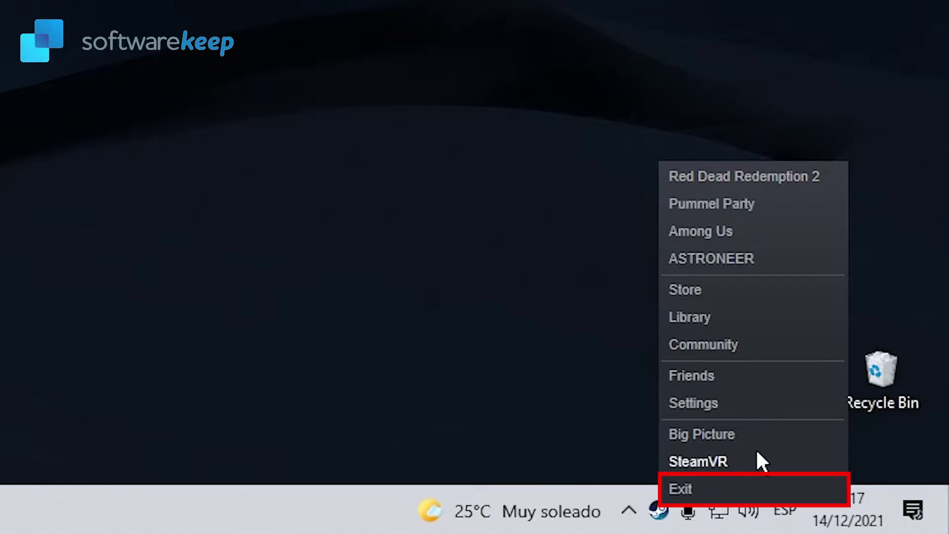
pyautogui.click(532, 361)
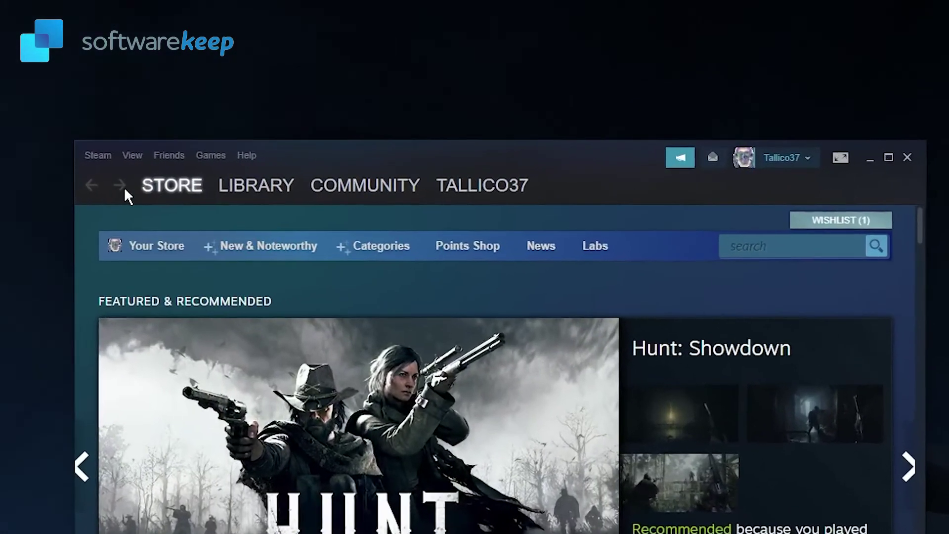
pyautogui.click(100, 154)
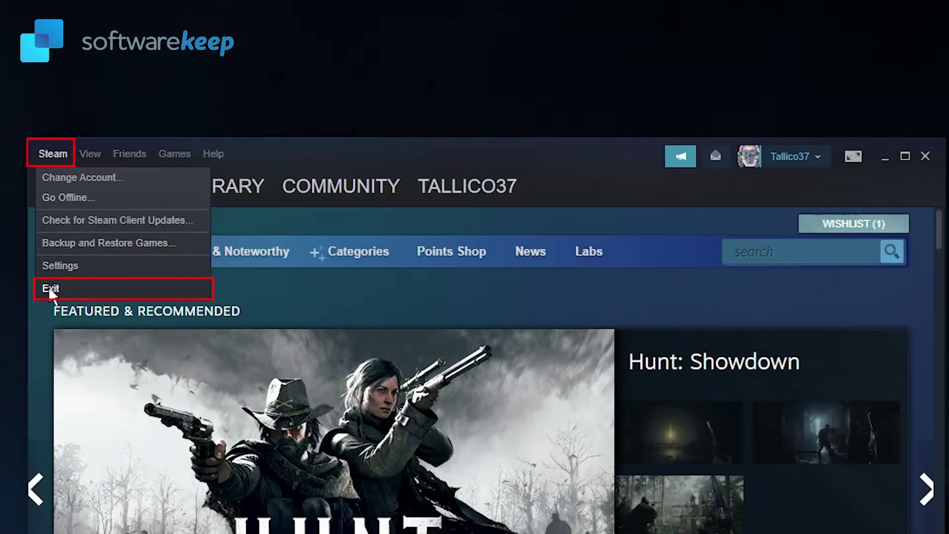
pyautogui.click(50, 288)
# Step: Launch Microsoft Store from the Windows Start search
pyautogui.press('super')
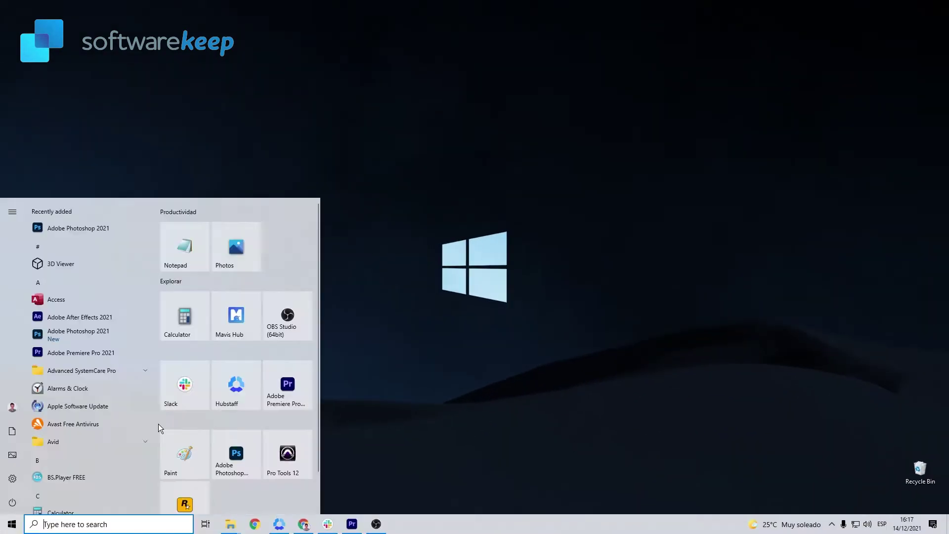
pyautogui.write('play')
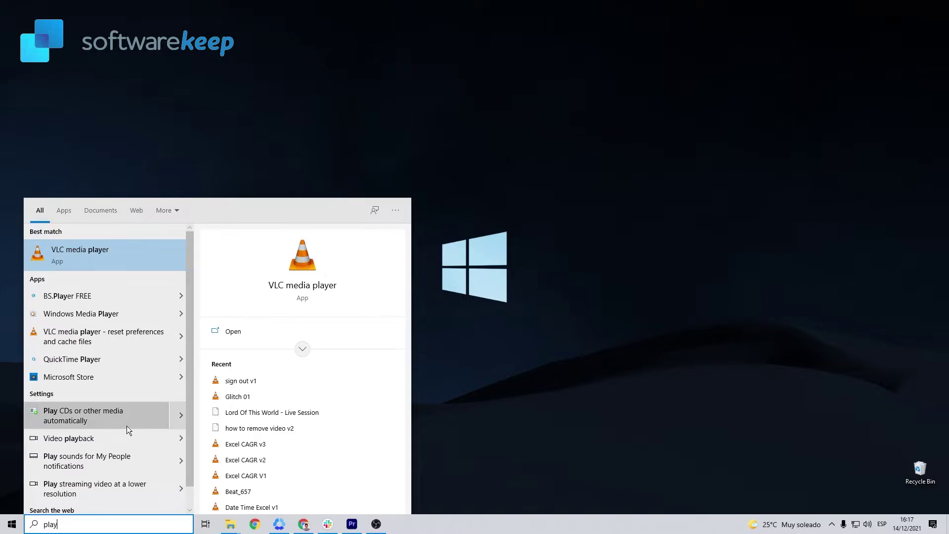
pyautogui.click(100, 379)
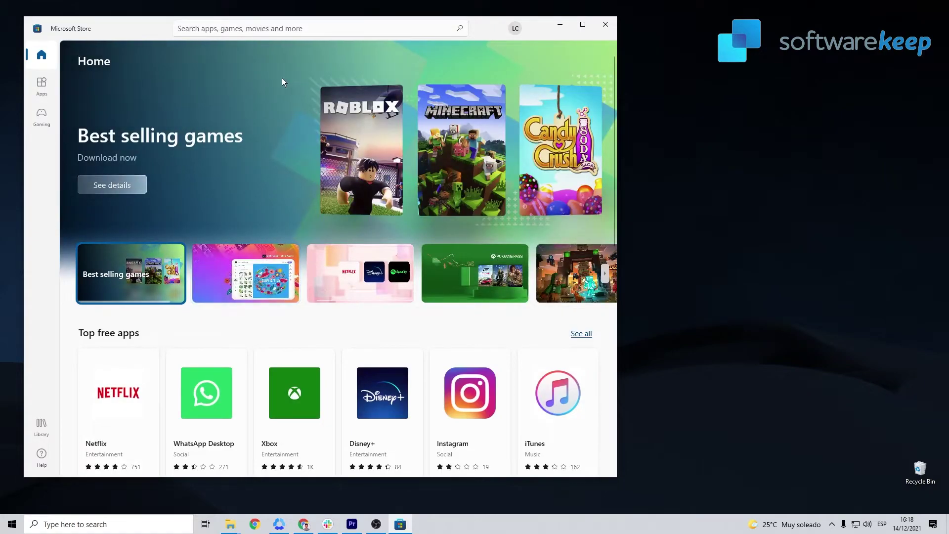
# Step: Search 'spo' in the Store and open the Spotify - Music and Podcasts page
pyautogui.click(250, 26)
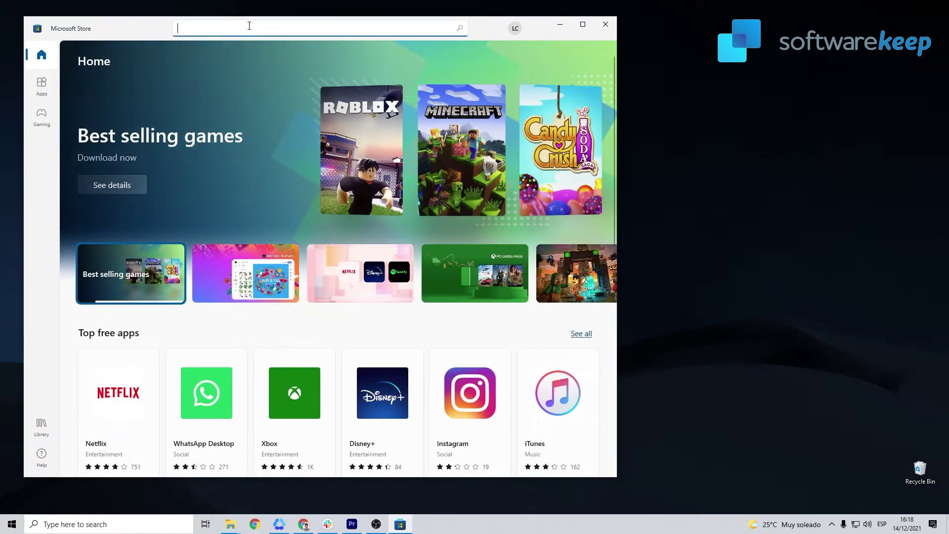
pyautogui.write('spotify')
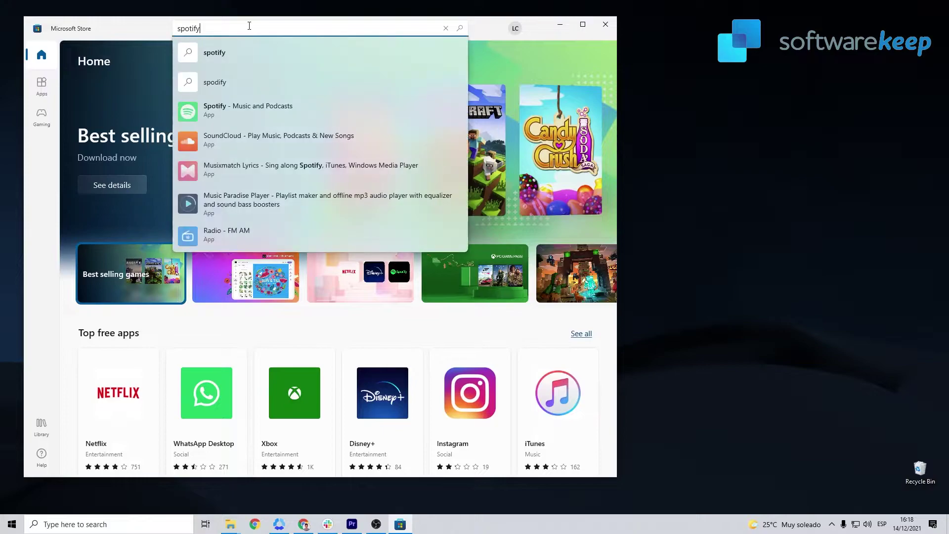
pyautogui.click(224, 102)
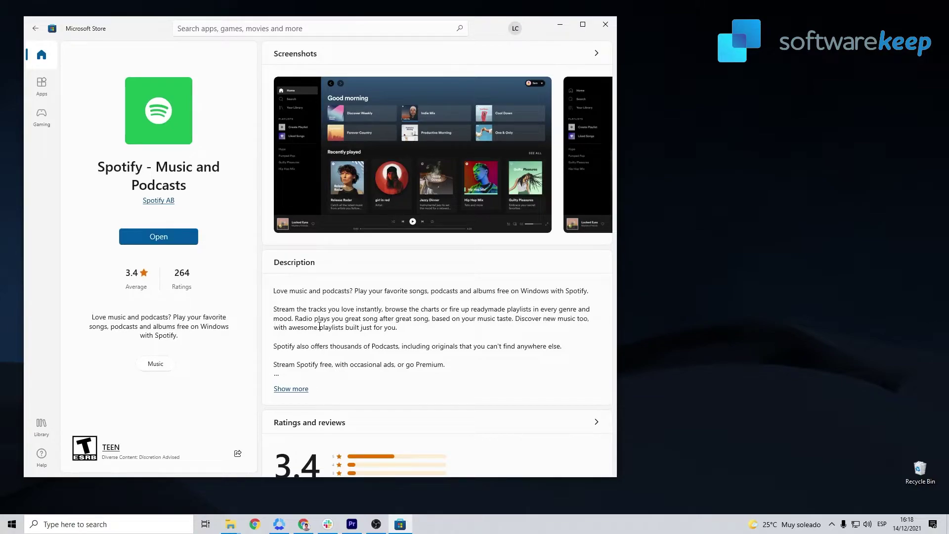
# Step: Launch Spotify, log in, and minimize it to return to the Store
pyautogui.click(178, 242)
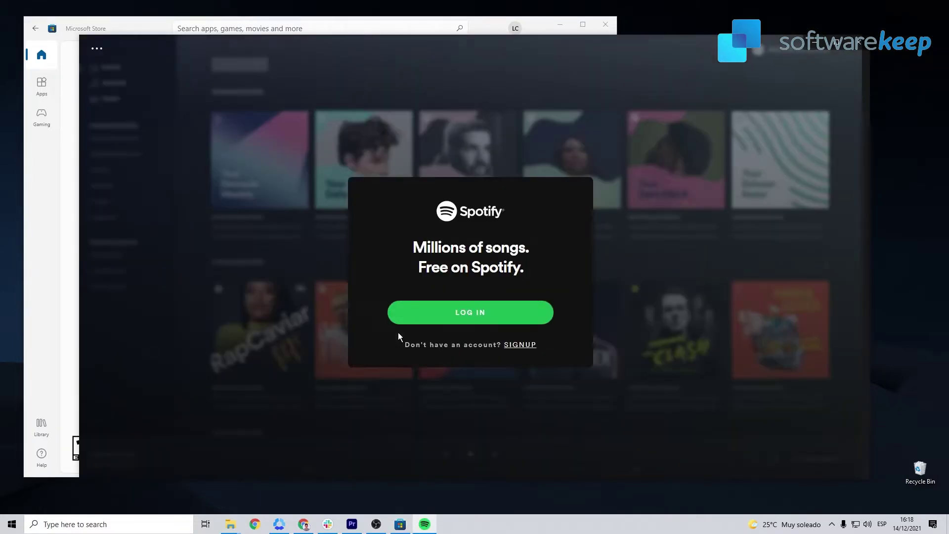
pyautogui.click(424, 306)
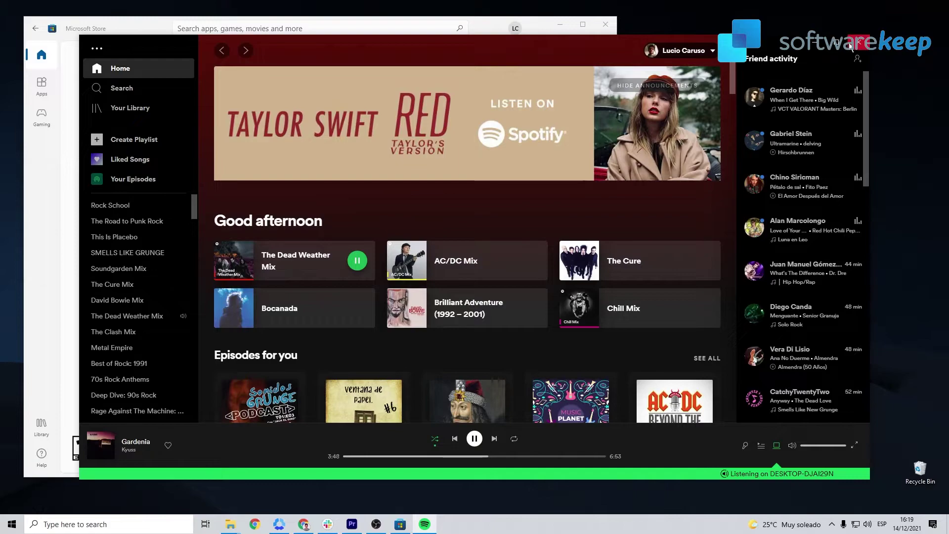
pyautogui.click(812, 45)
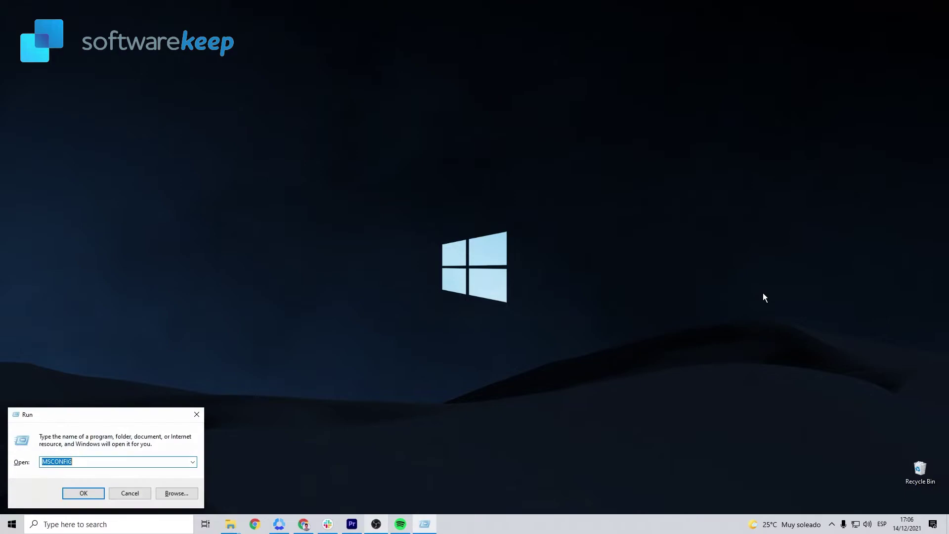
# Step: Run msconfig, tick Safe boot (Minimal) on the Boot tab, and confirm with OK
pyautogui.write('MS')
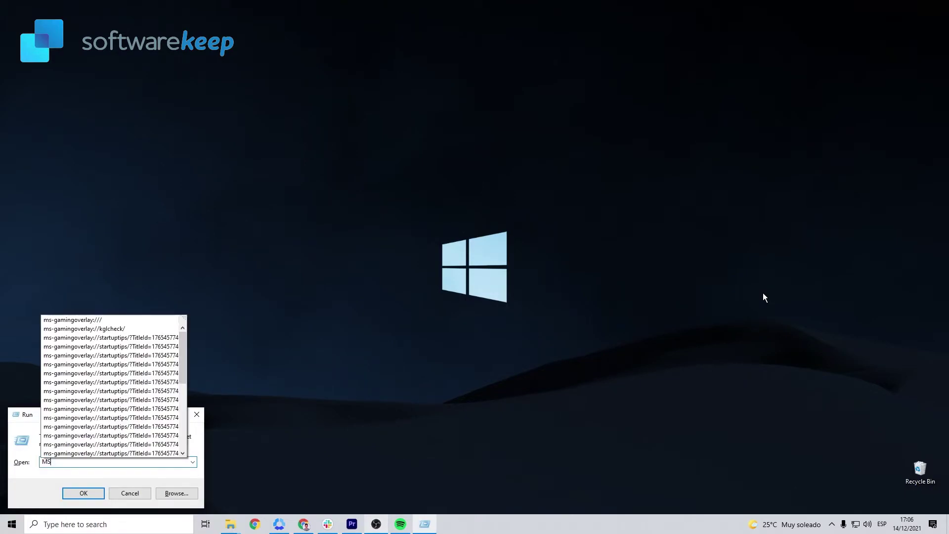
pyautogui.press('BackSpace')
pyautogui.press('BackSpace')
pyautogui.write('msconfig')
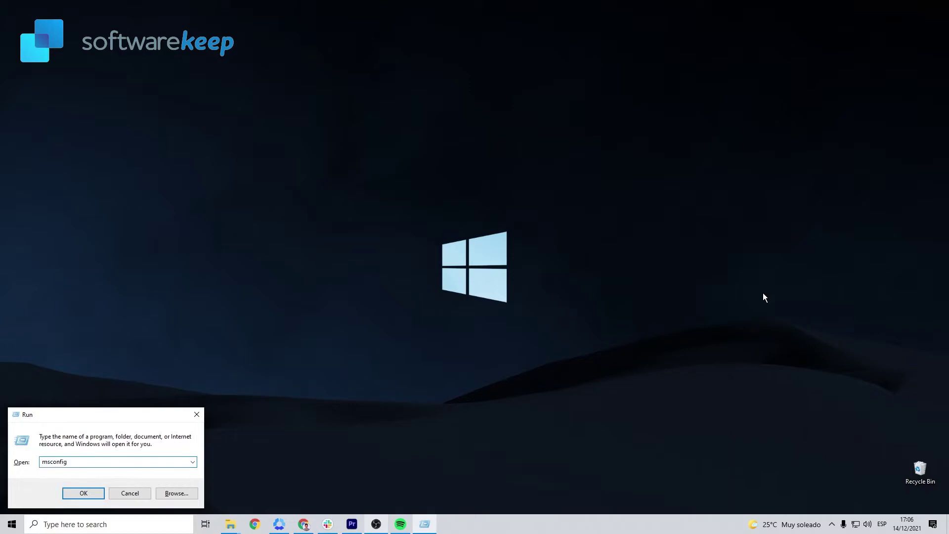
pyautogui.press('Return')
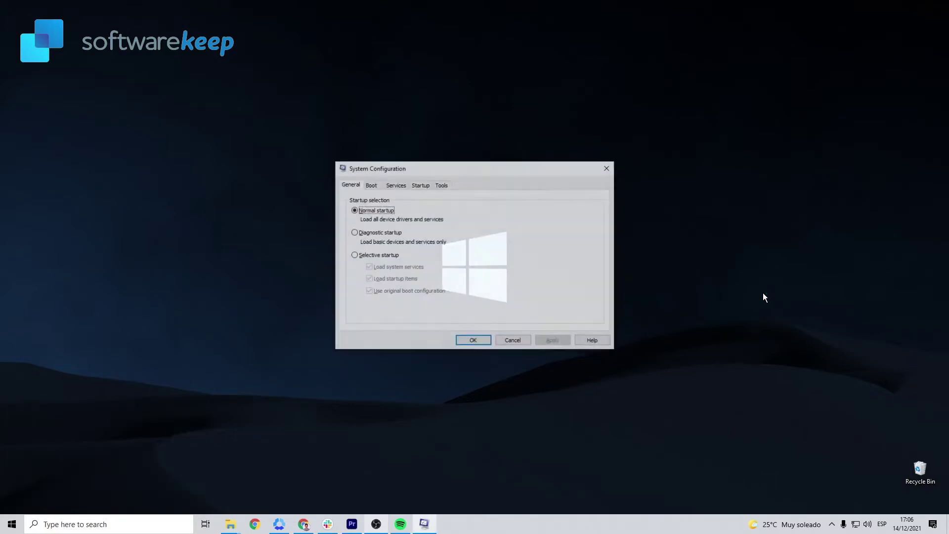
pyautogui.click(369, 185)
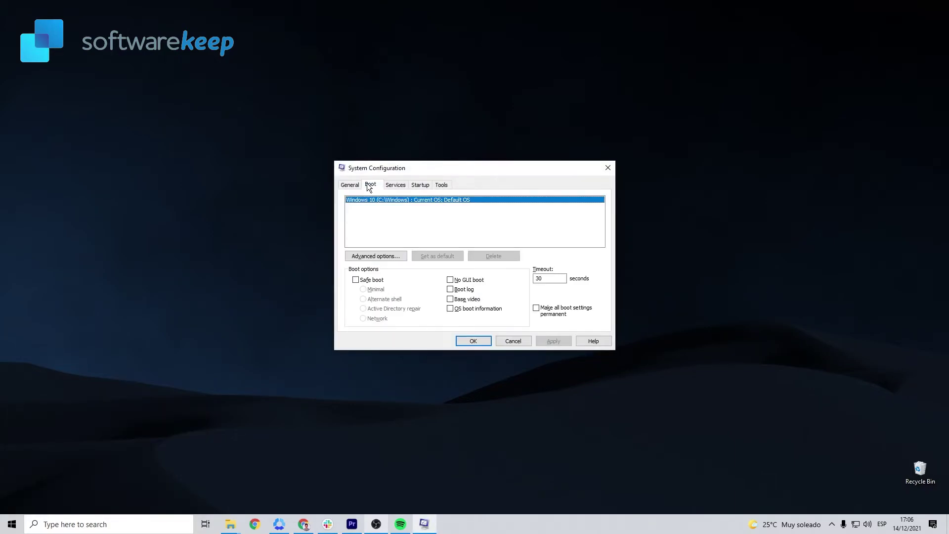
pyautogui.click(355, 280)
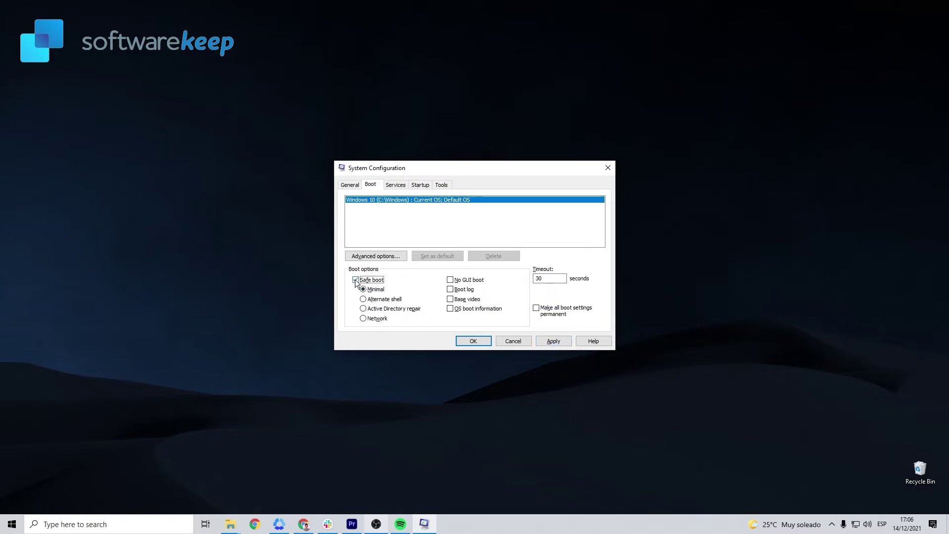
pyautogui.click(473, 341)
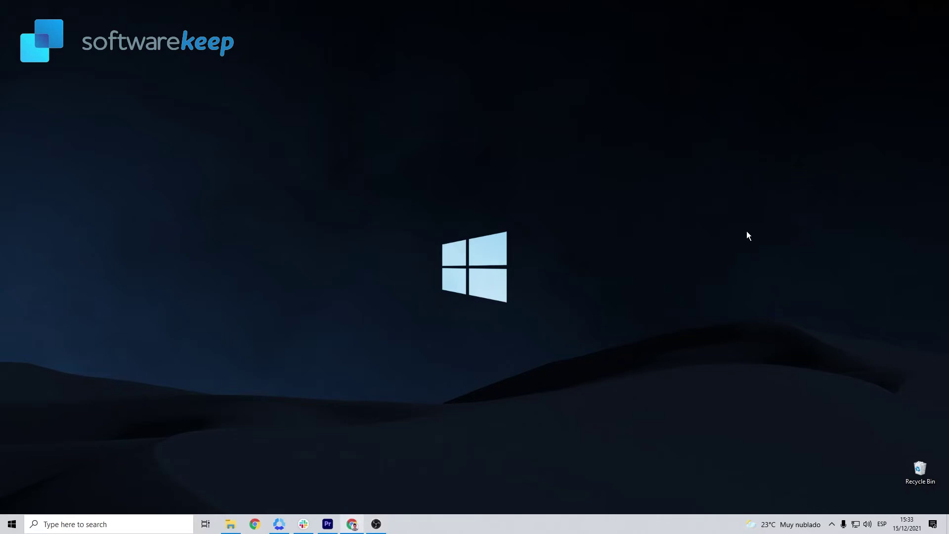
# Step: Rerun MSCONFIG, toggle the Safe boot checkbox on the Boot tab, then Apply and OK
pyautogui.press('super+r')
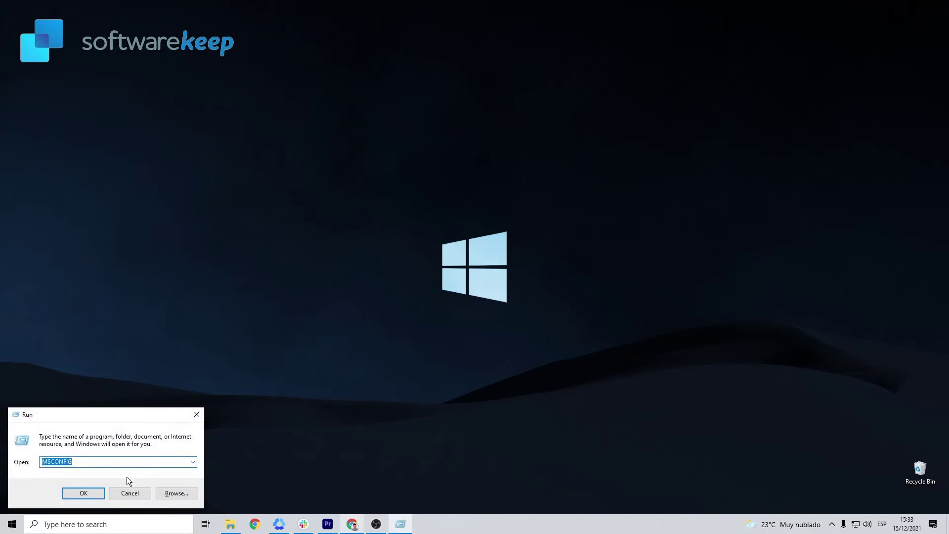
pyautogui.click(89, 491)
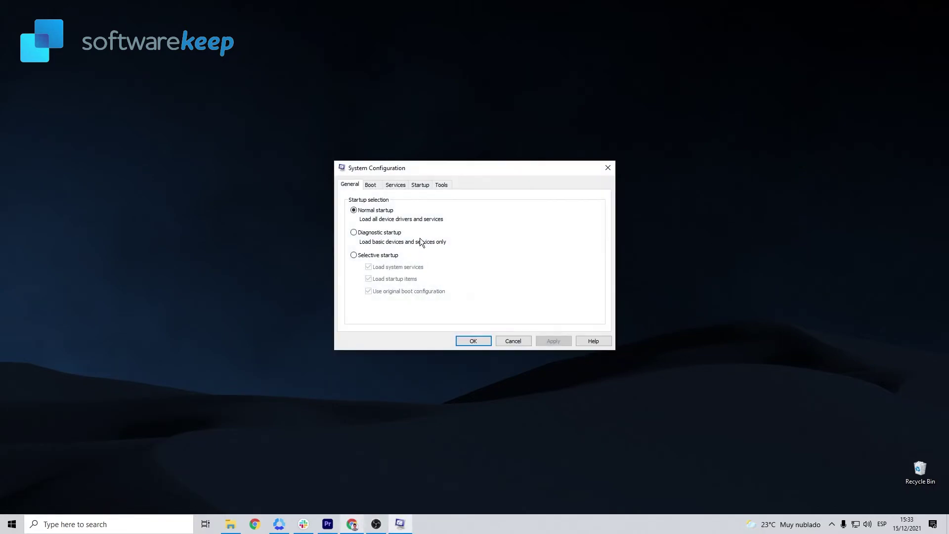
pyautogui.click(372, 185)
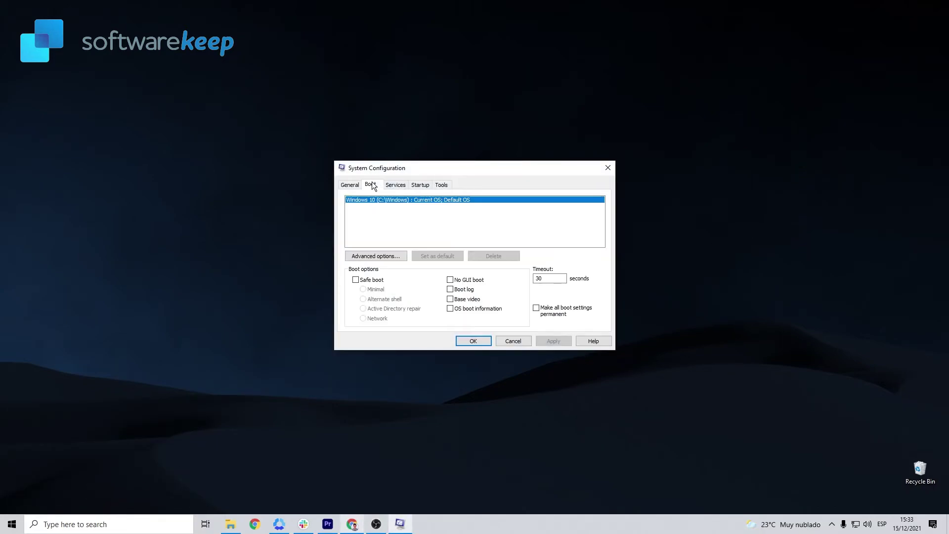
pyautogui.click(355, 280)
pyautogui.click(553, 342)
pyautogui.click(477, 342)
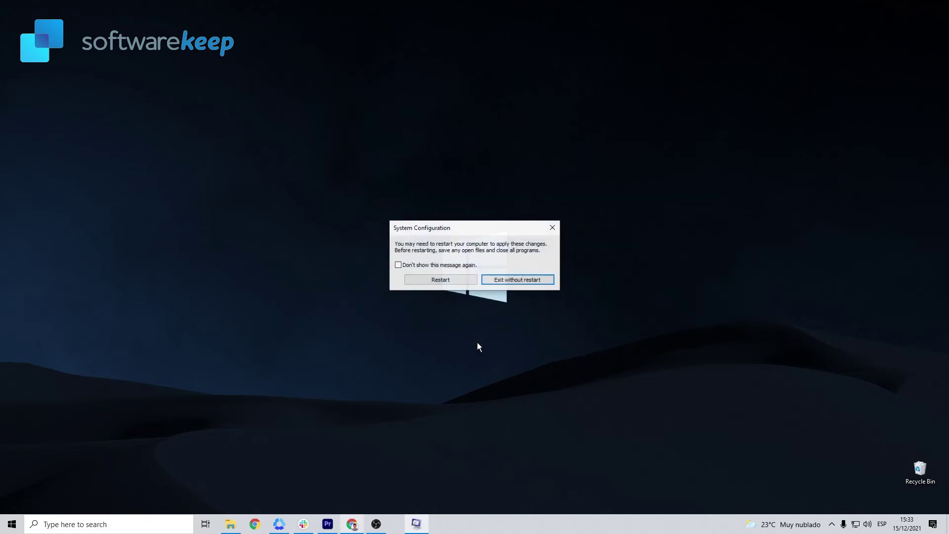